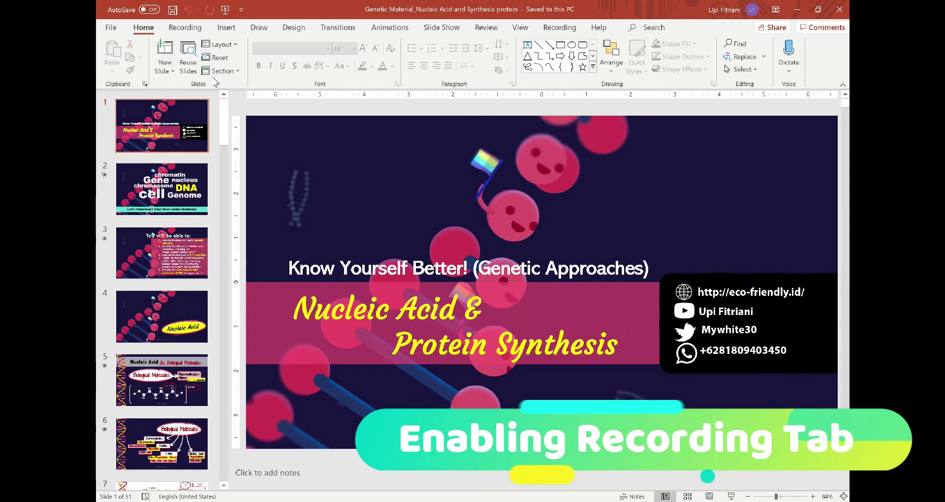
Open PowerPoint Options from the File backstage menu.
{"action": "left_click", "coordinate": [110, 30]}
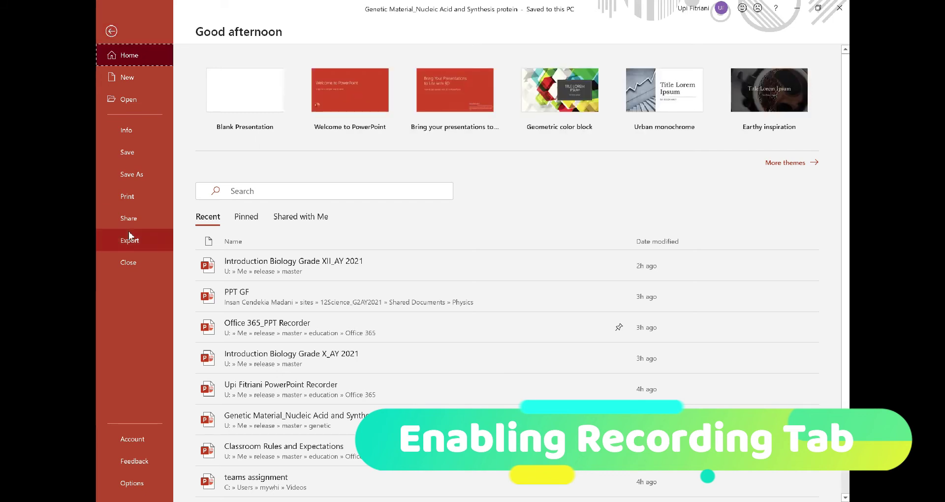
{"action": "left_click", "coordinate": [133, 484]}
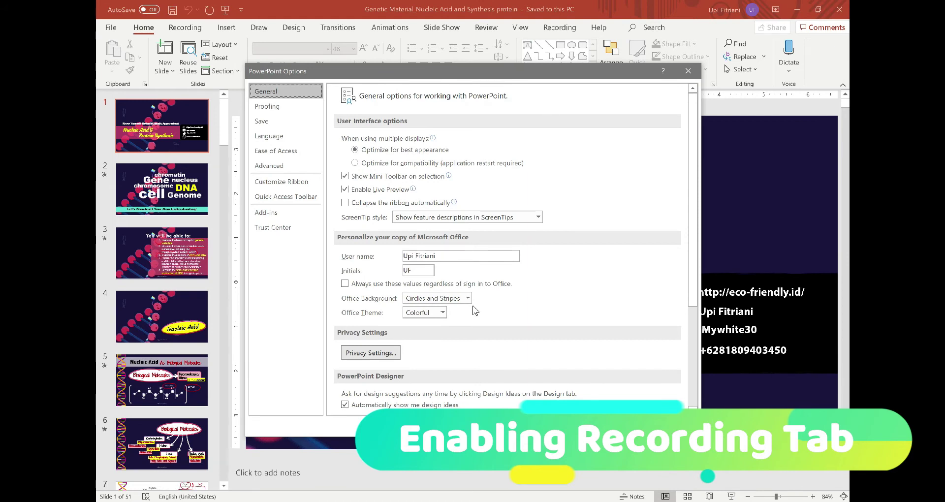
Enable the Recording (Custom) main tab under Customize Ribbon and apply the change.
{"action": "left_click", "coordinate": [281, 184]}
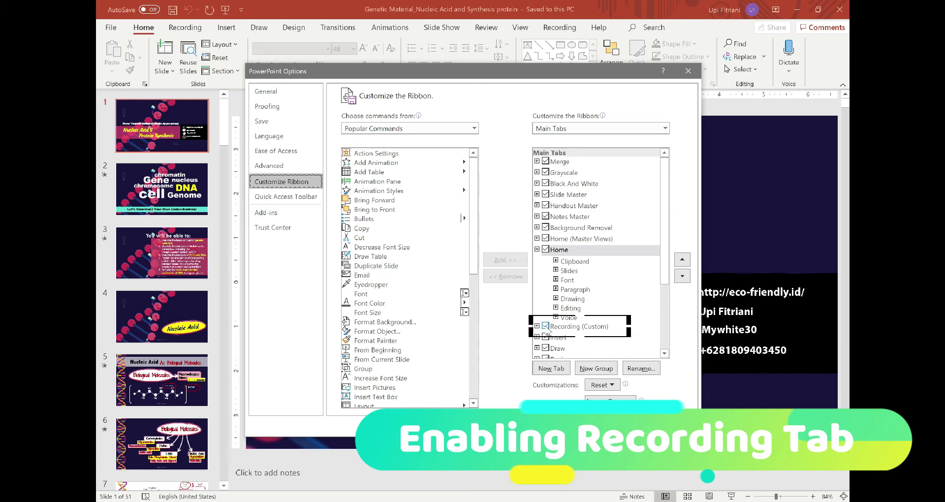
{"action": "left_click", "coordinate": [546, 328]}
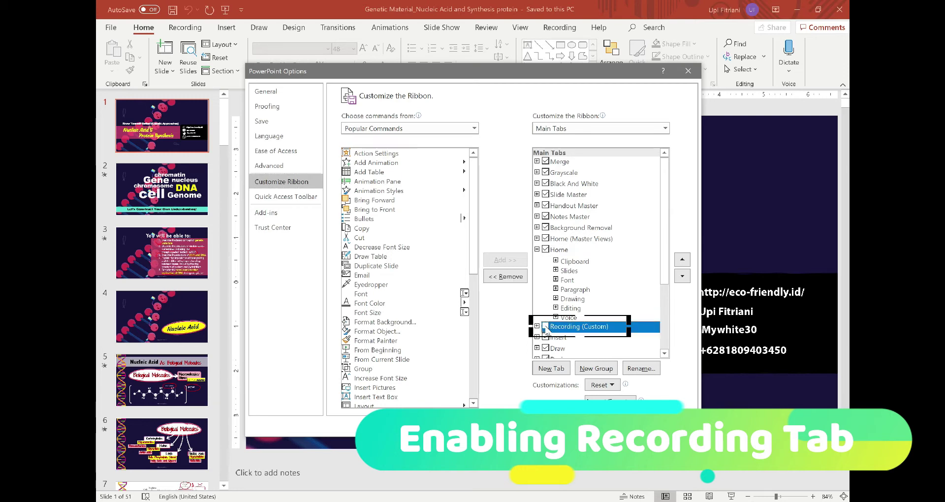
{"action": "left_click", "coordinate": [546, 327]}
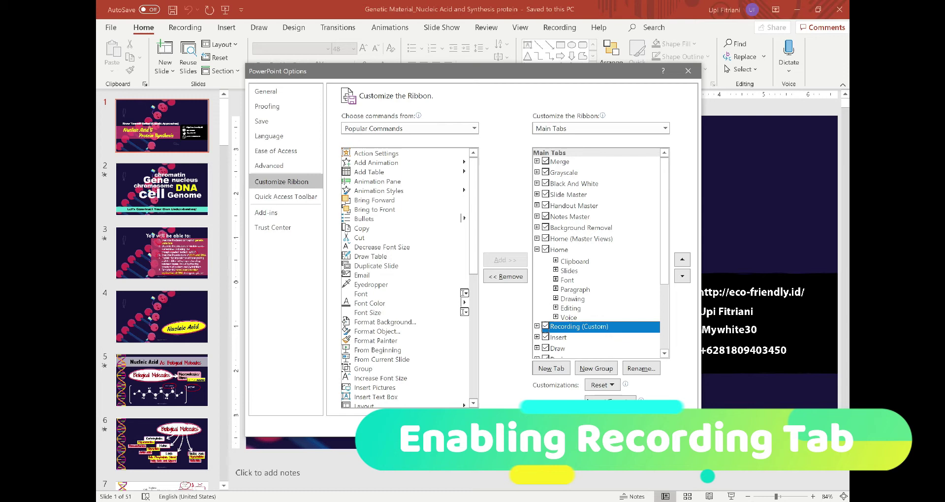
{"action": "key", "text": "Return"}
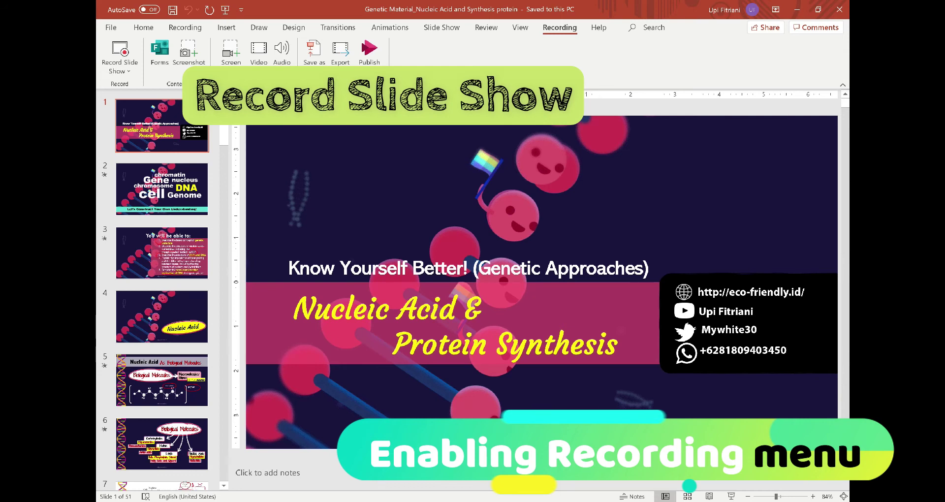
{"action": "left_click", "coordinate": [129, 72]}
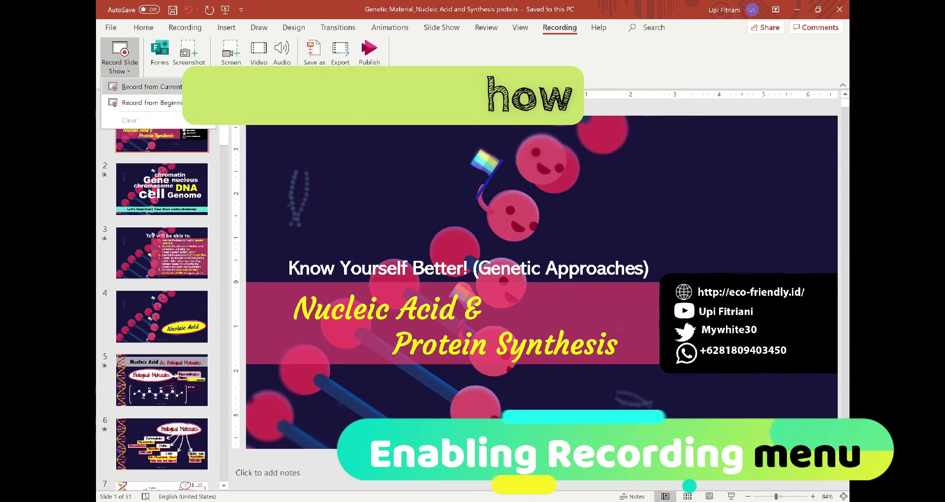
{"action": "key", "text": "Escape"}
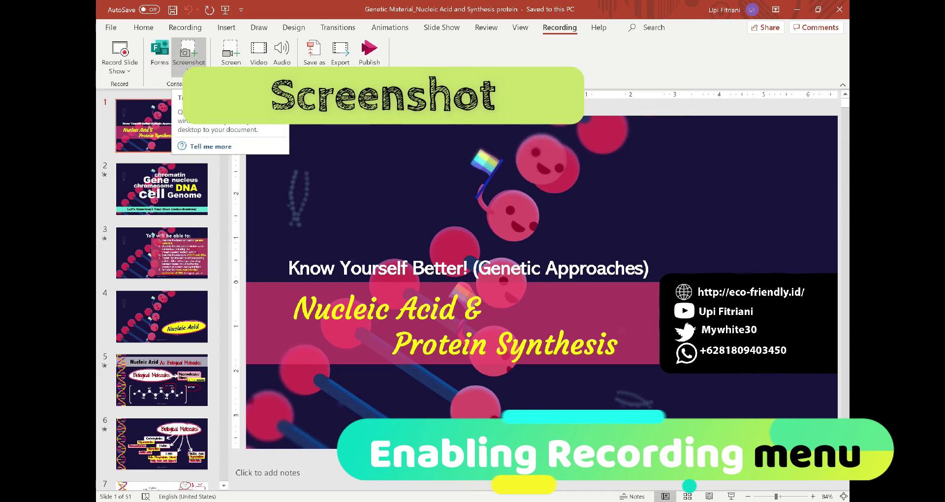
{"action": "left_click", "coordinate": [189, 52]}
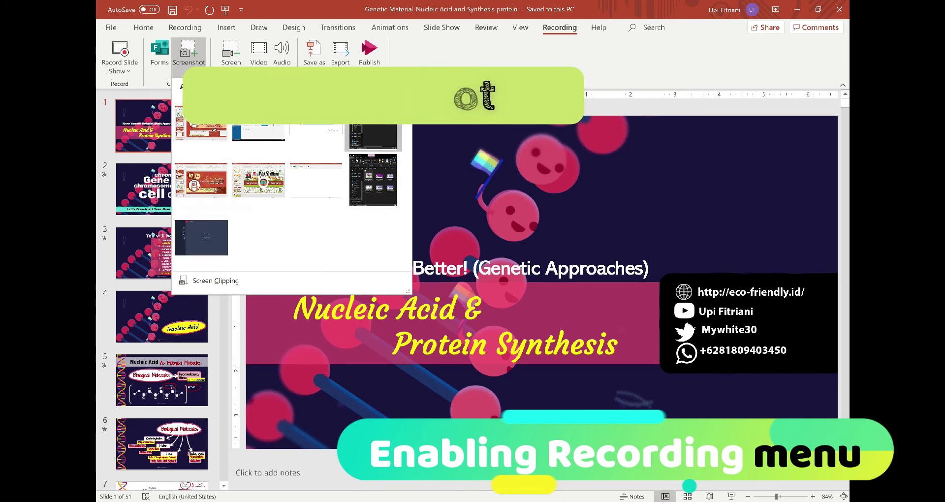
{"action": "left_click", "coordinate": [459, 63]}
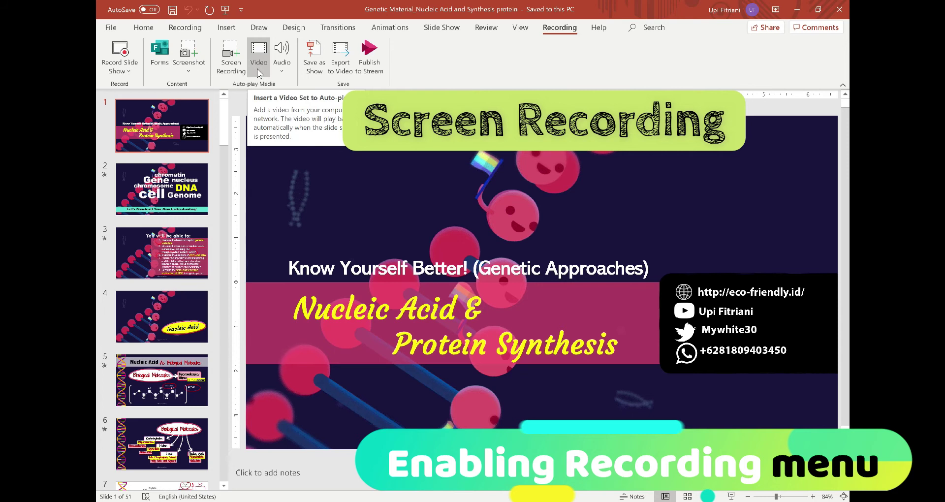
{"action": "left_click", "coordinate": [279, 73]}
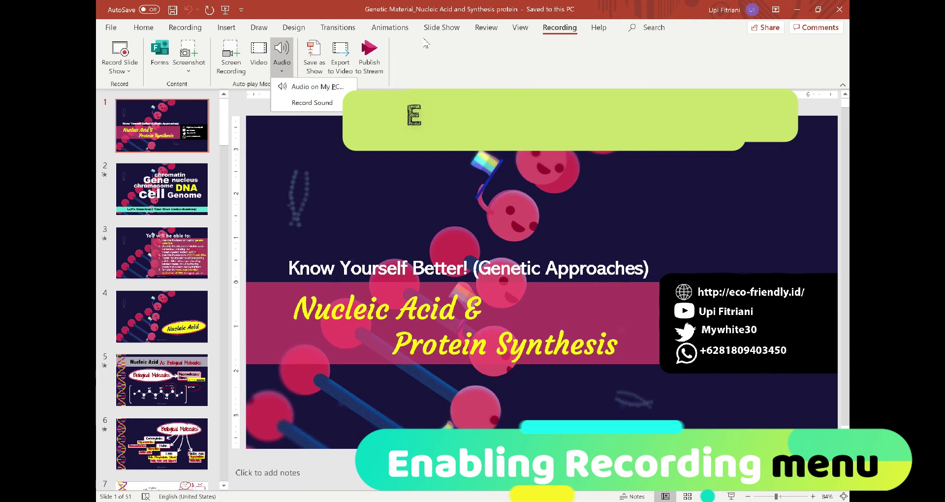
{"action": "left_click", "coordinate": [424, 43]}
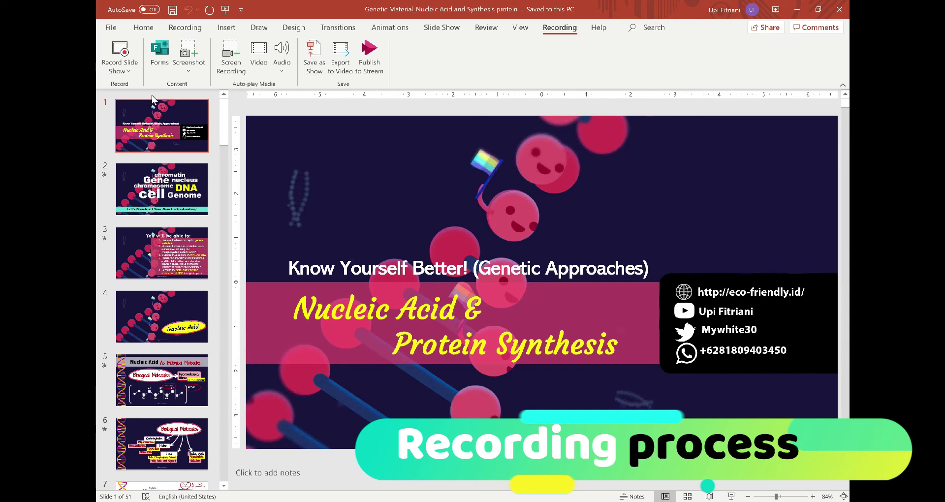
Dismiss the Record Slide Show options and select slide 9, 'Proteins make up THE WHOLE PARTS of your body!'.
{"action": "left_click", "coordinate": [131, 74]}
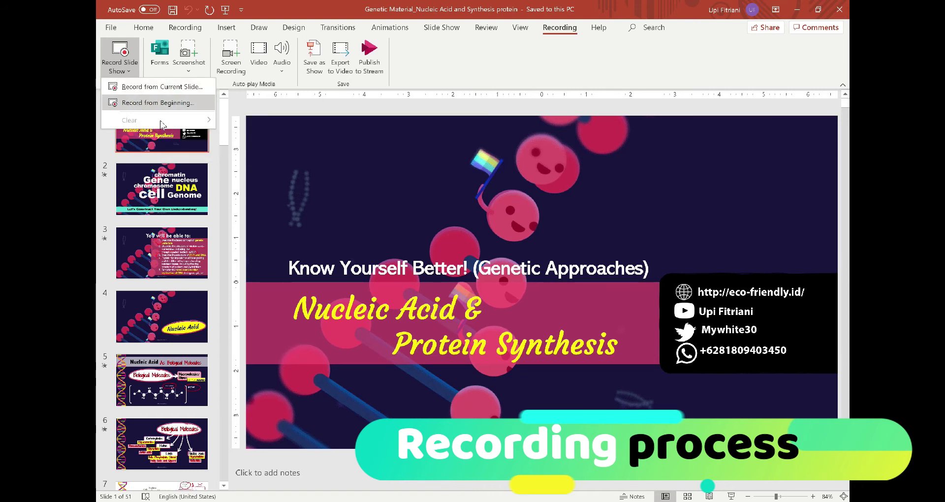
{"action": "left_click", "coordinate": [225, 228]}
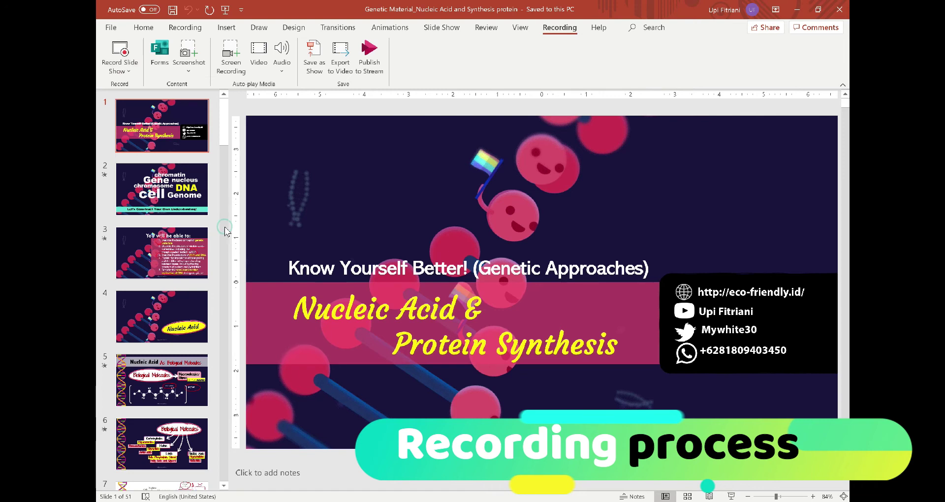
{"action": "scroll", "coordinate": [224, 228], "scroll_direction": "down", "scroll_amount": 5}
{"action": "left_click", "coordinate": [175, 238]}
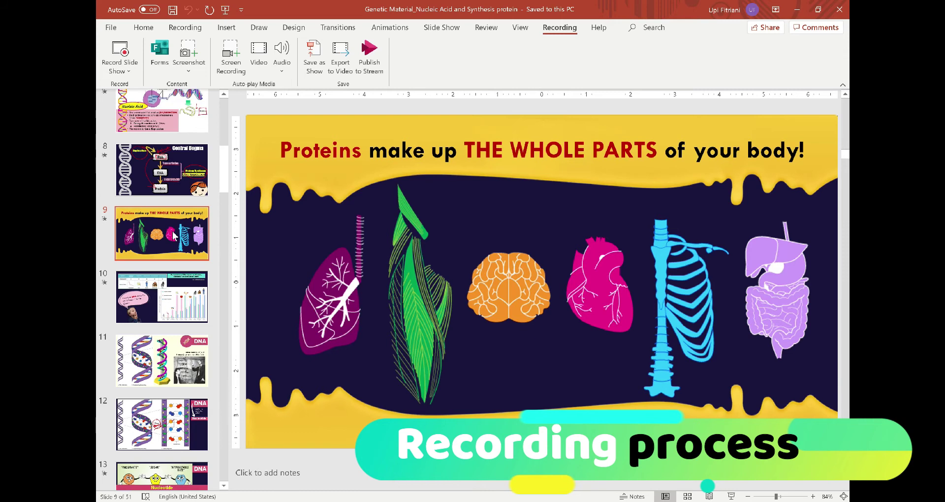
Start Record Slide Show from the Recording tab, opening on slide 1 of 51.
{"action": "left_click", "coordinate": [128, 75]}
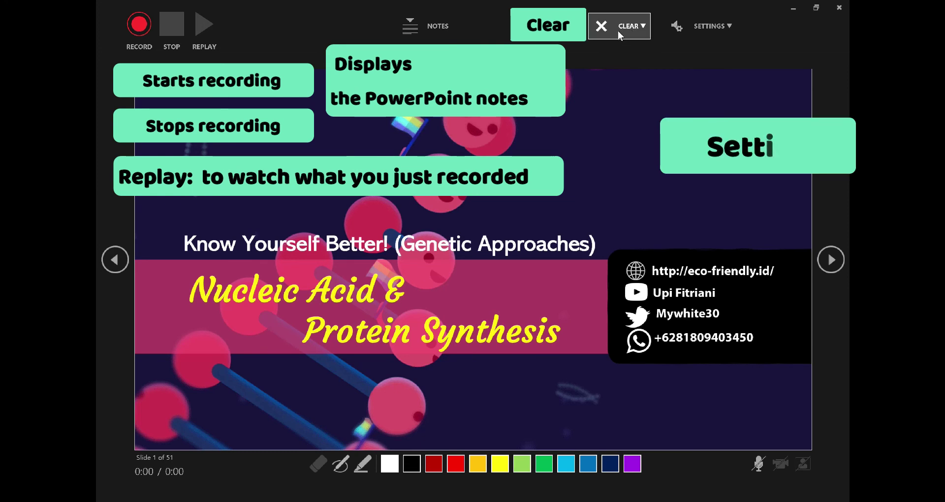
{"action": "left_click", "coordinate": [728, 28]}
{"action": "left_click", "coordinate": [725, 28]}
{"action": "left_click", "coordinate": [723, 28]}
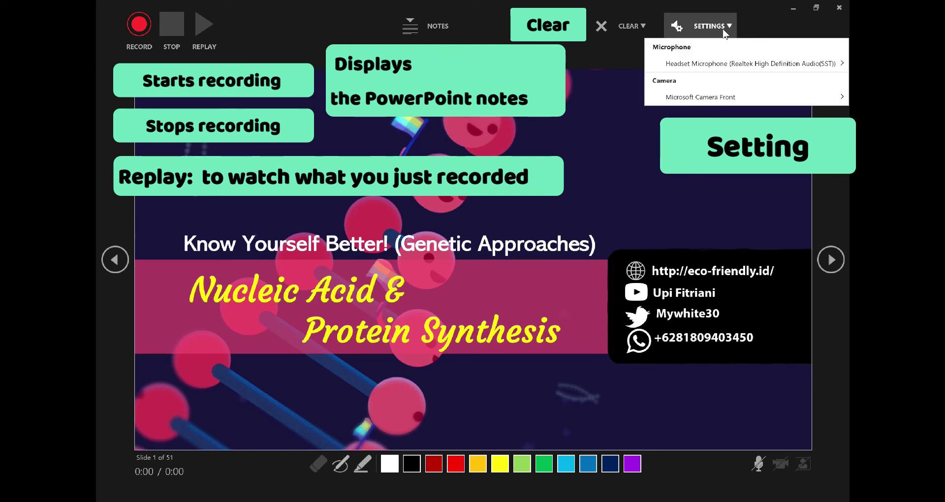
{"action": "mouse_move", "coordinate": [822, 66]}
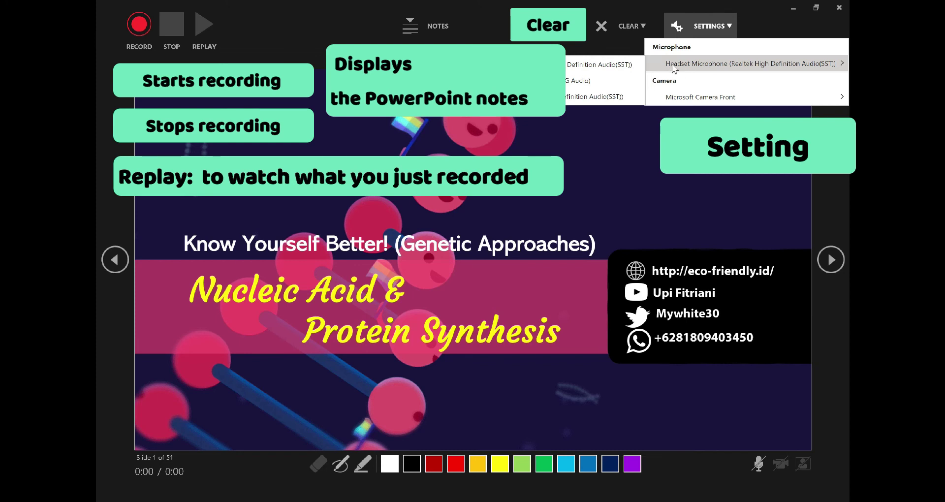
{"action": "mouse_move", "coordinate": [778, 98]}
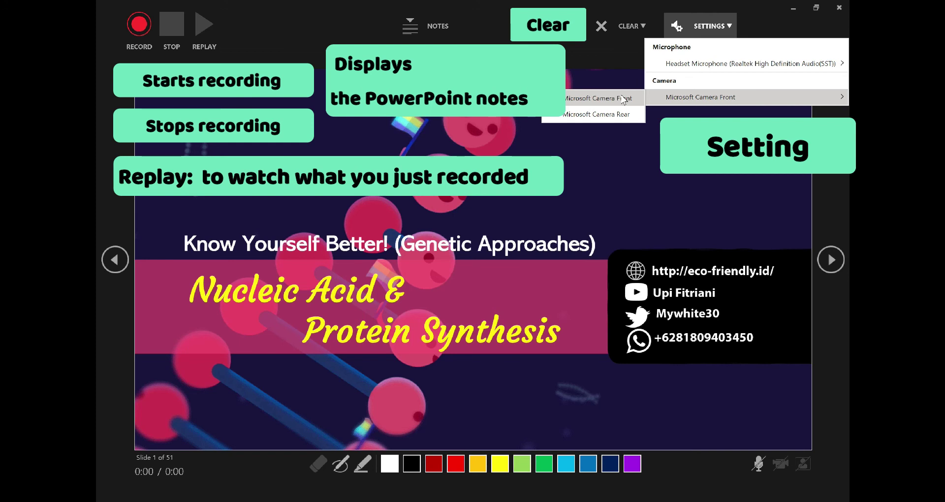
{"action": "left_click", "coordinate": [623, 98]}
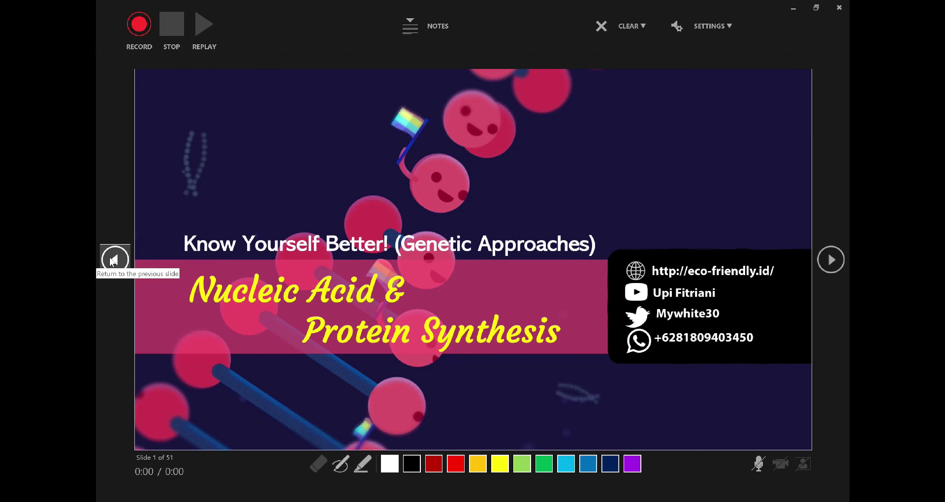
{"action": "left_click", "coordinate": [831, 256]}
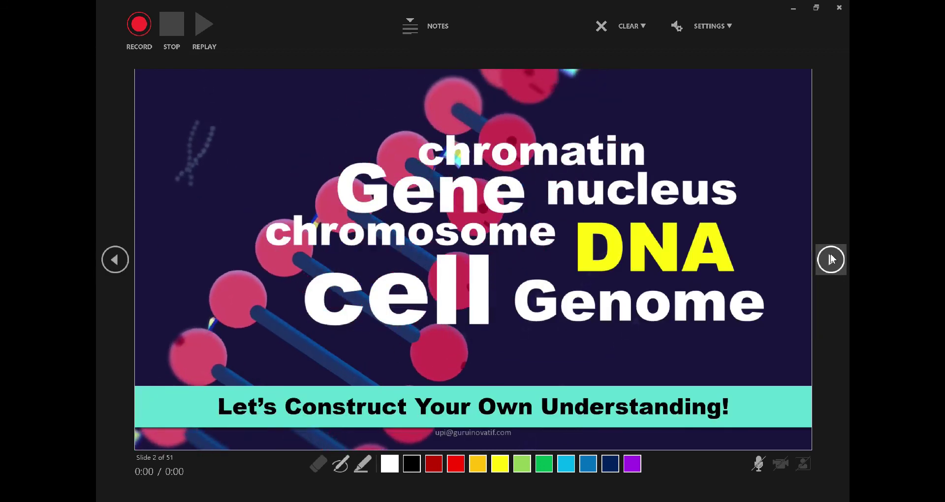
{"action": "left_click", "coordinate": [831, 257]}
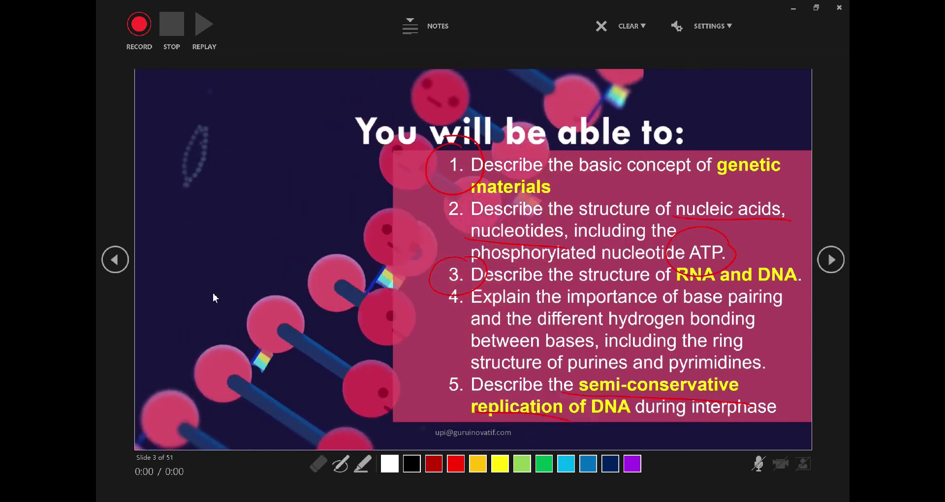
{"action": "left_click", "coordinate": [116, 266]}
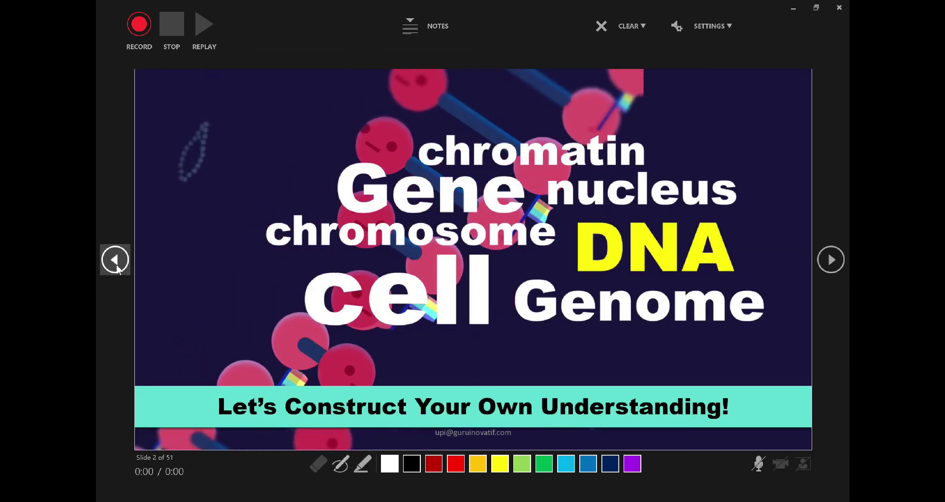
{"action": "left_click", "coordinate": [116, 266]}
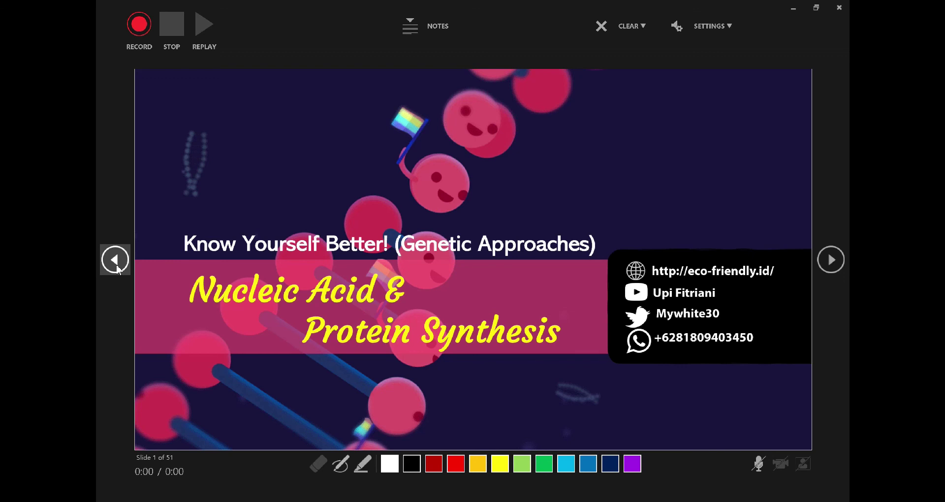